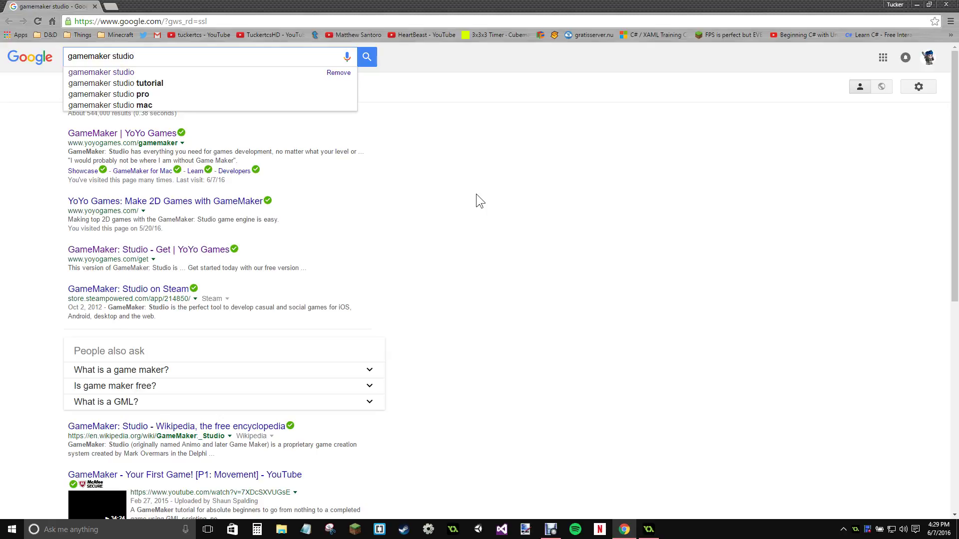
Step: Search Google for "gamemaker studio" and open the YoYo Games GameMaker page
key(Return)
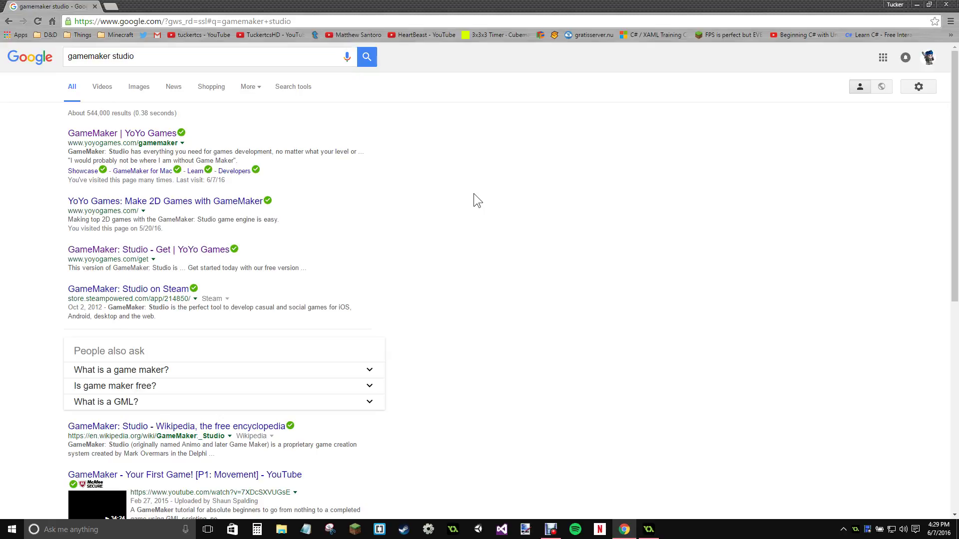
click(121, 136)
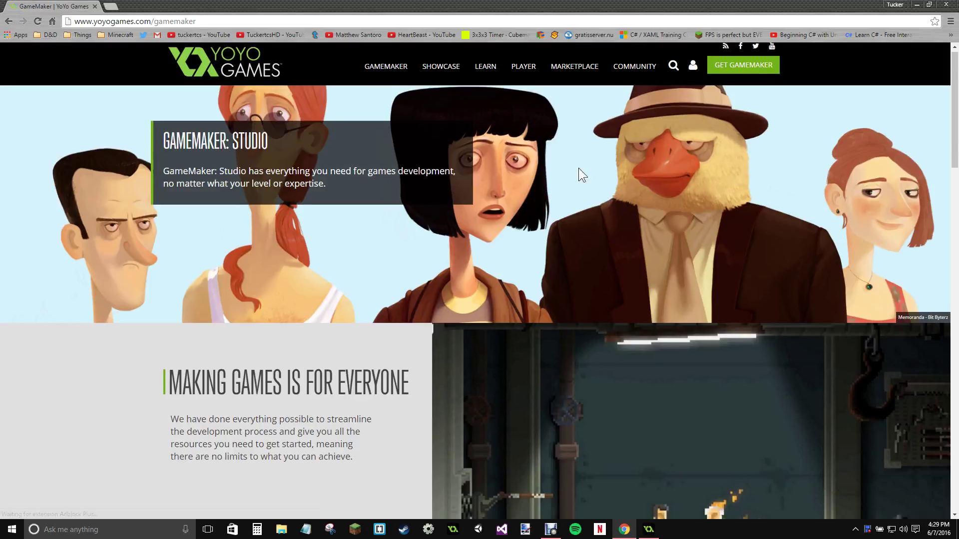
Step: Look through the GameMaker page, examining the supported export platforms and the section on getting started
scroll(578, 168, down, 20)
scroll(574, 190, up, 6)
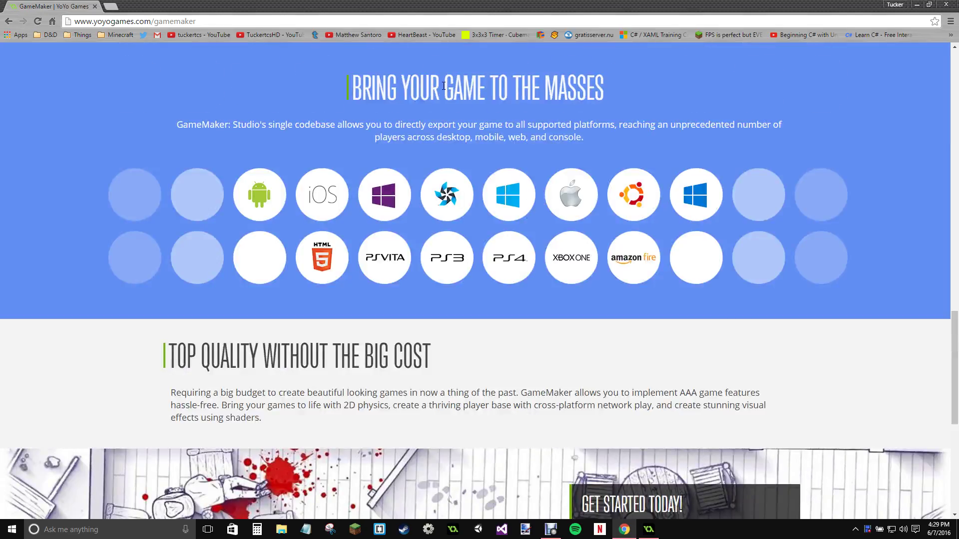
scroll(443, 86, up, 4)
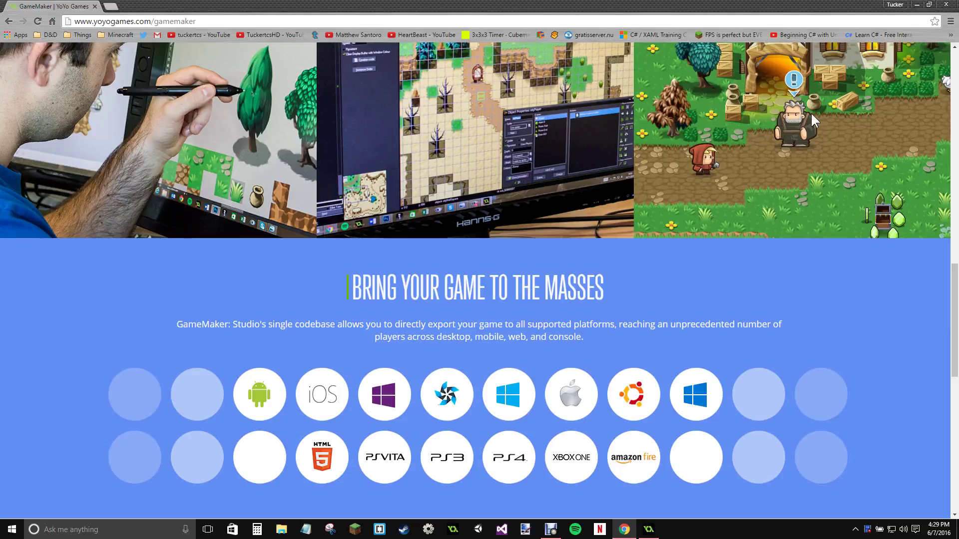
scroll(812, 115, up, 1)
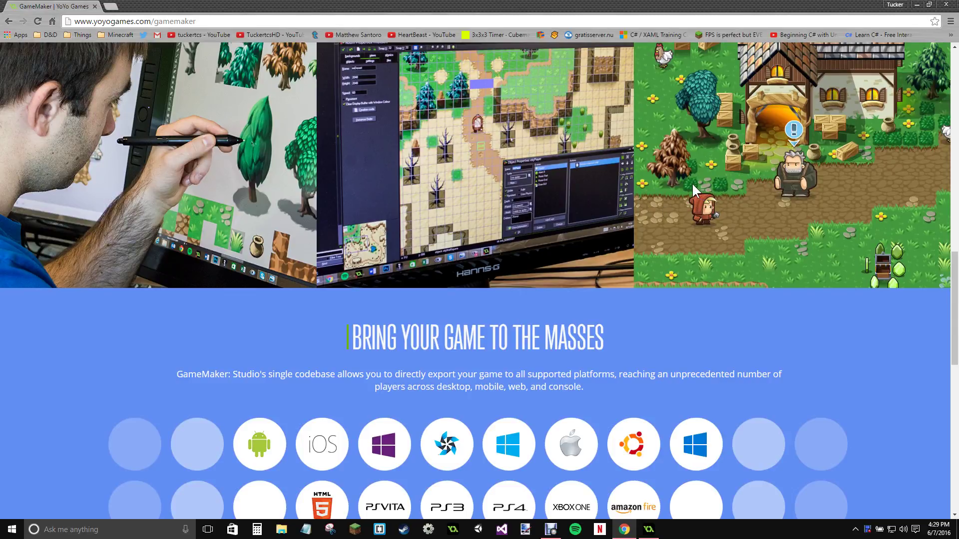
scroll(480, 153, down, 1)
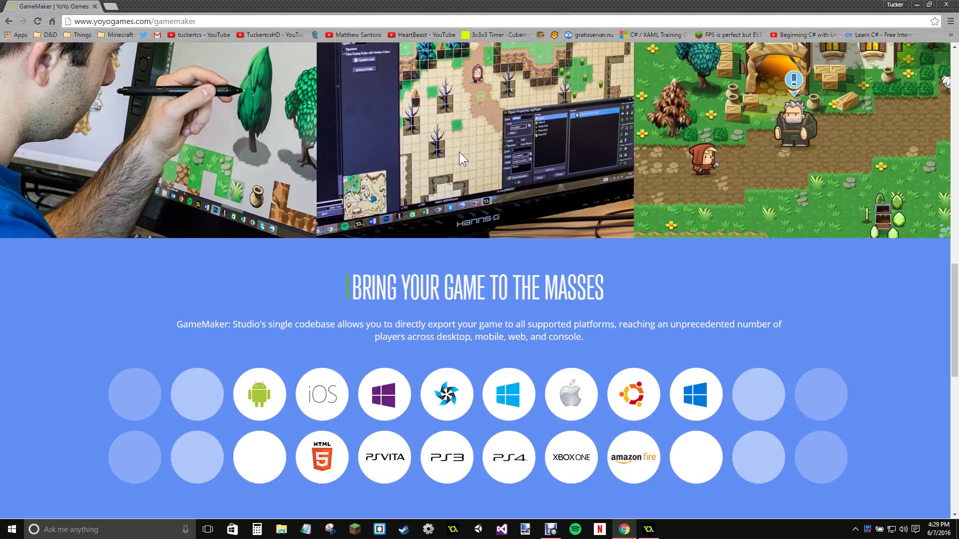
scroll(699, 142, down, 4)
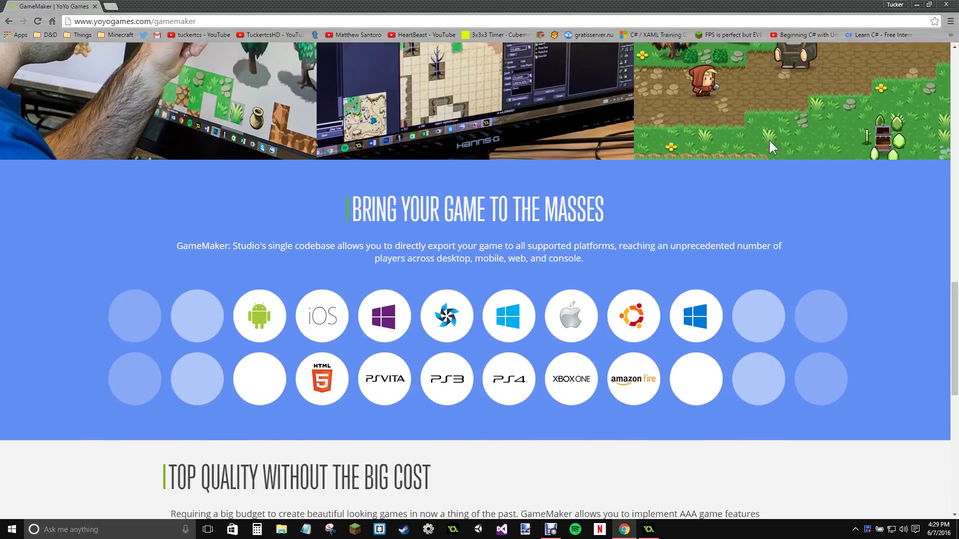
right_click(614, 140)
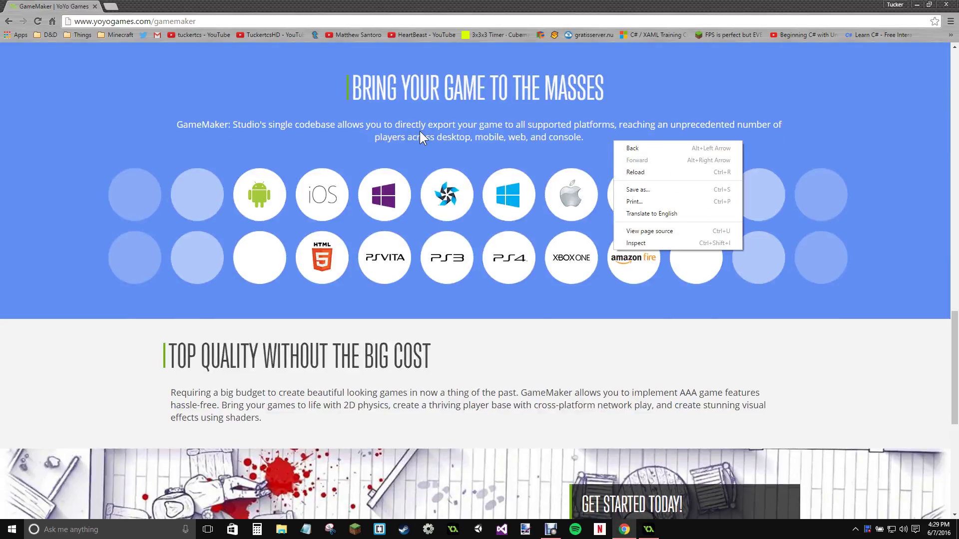
click(419, 131)
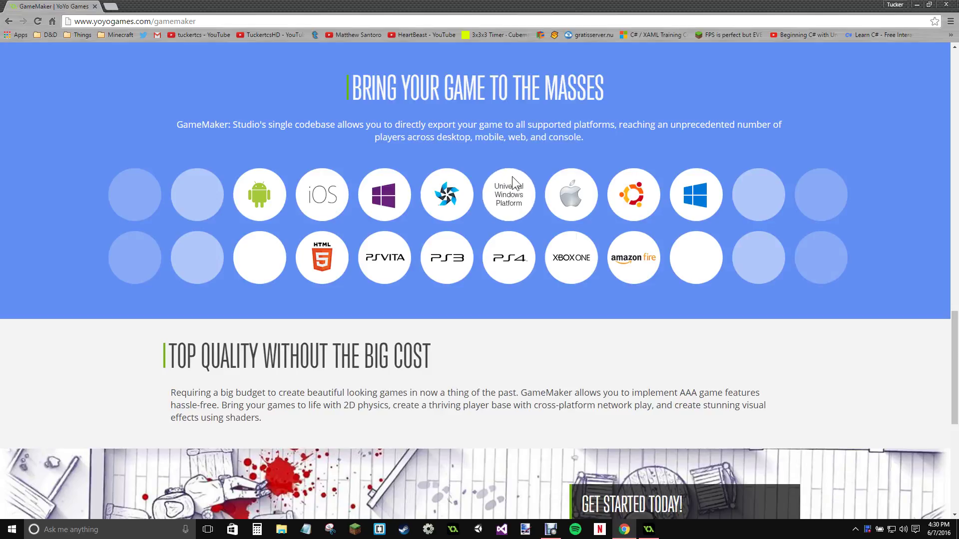
scroll(454, 218, down, 3)
scroll(549, 132, down, 2)
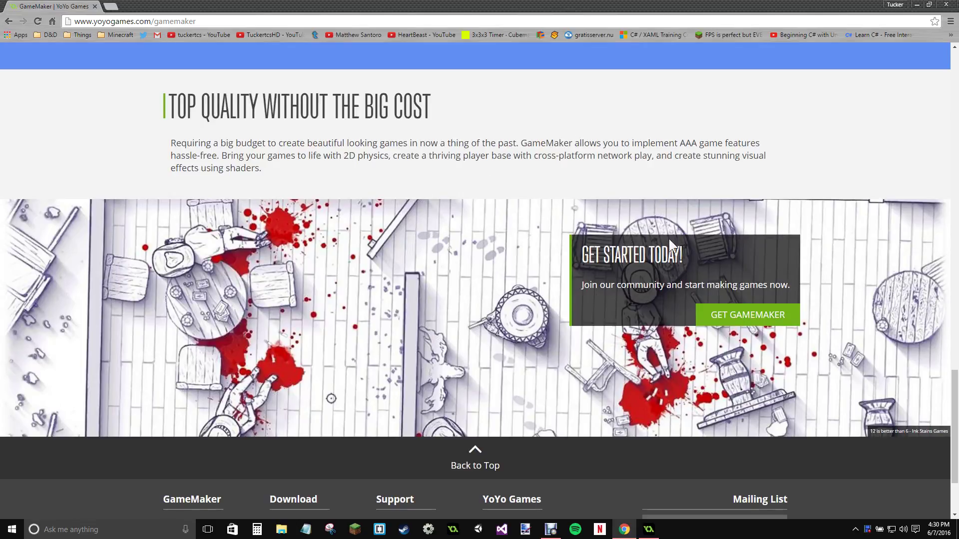
Step: Go to the GameMaker edition comparison and request the free download of Studio FREE
click(746, 315)
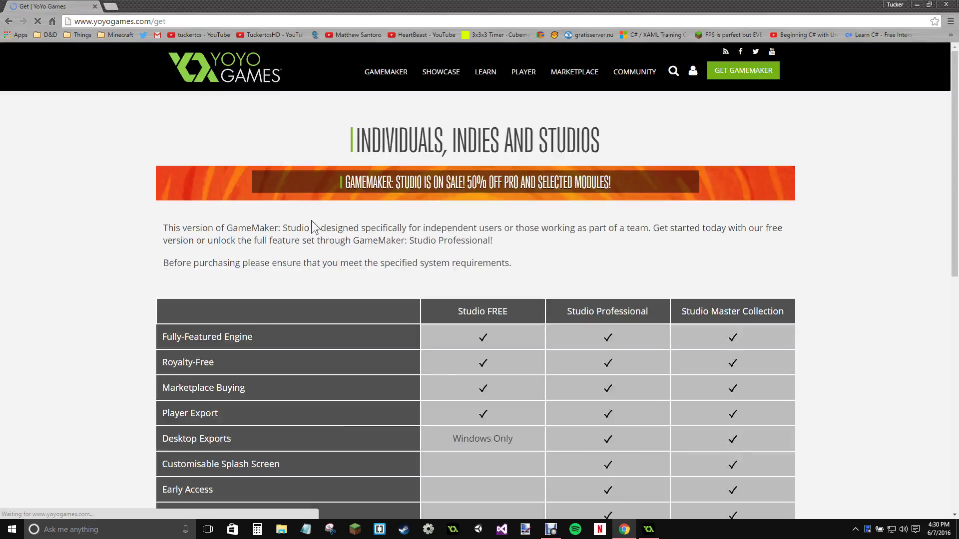
scroll(572, 310, down, 4)
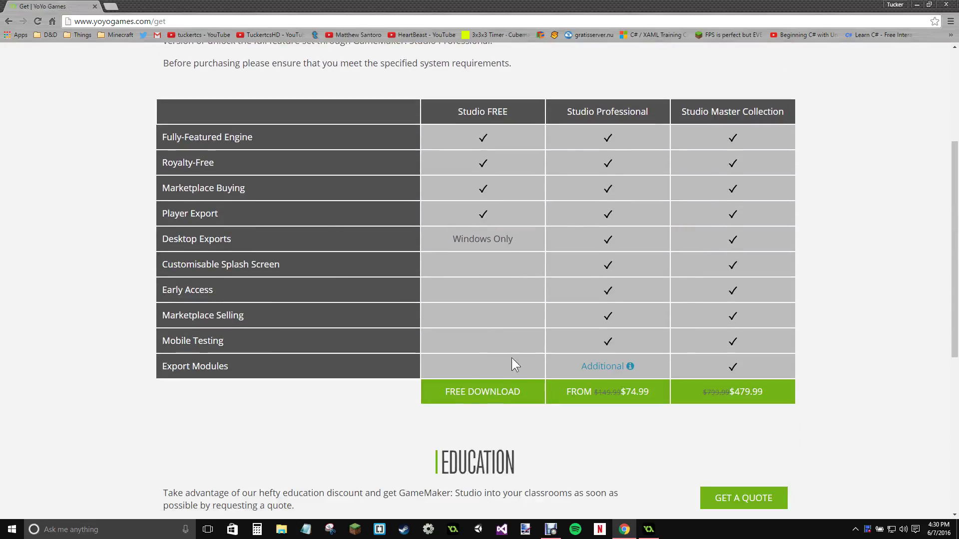
click(484, 393)
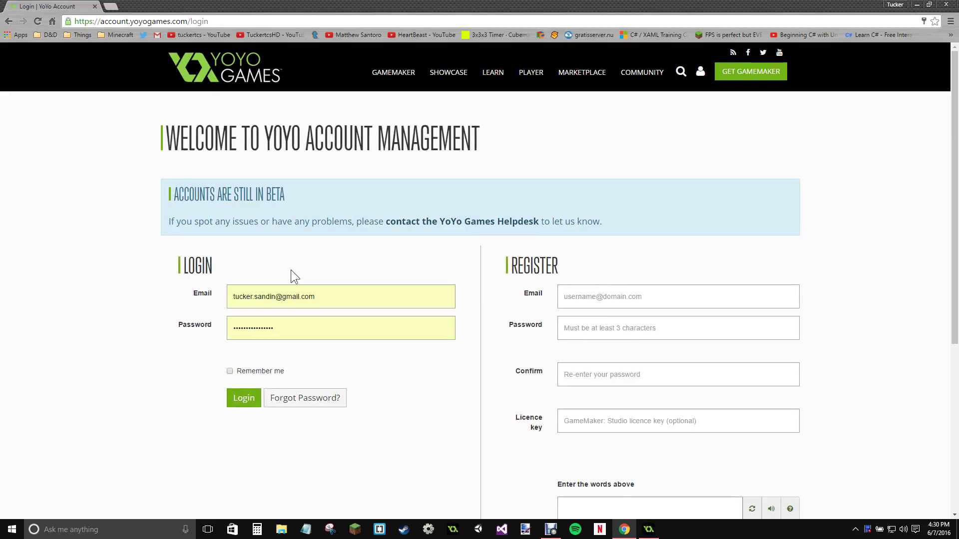
Step: Clear the prefilled email and password from the YoYo account login form
key(ctrl+a)
key(BackSpace)
key(Tab)
key(BackSpace)
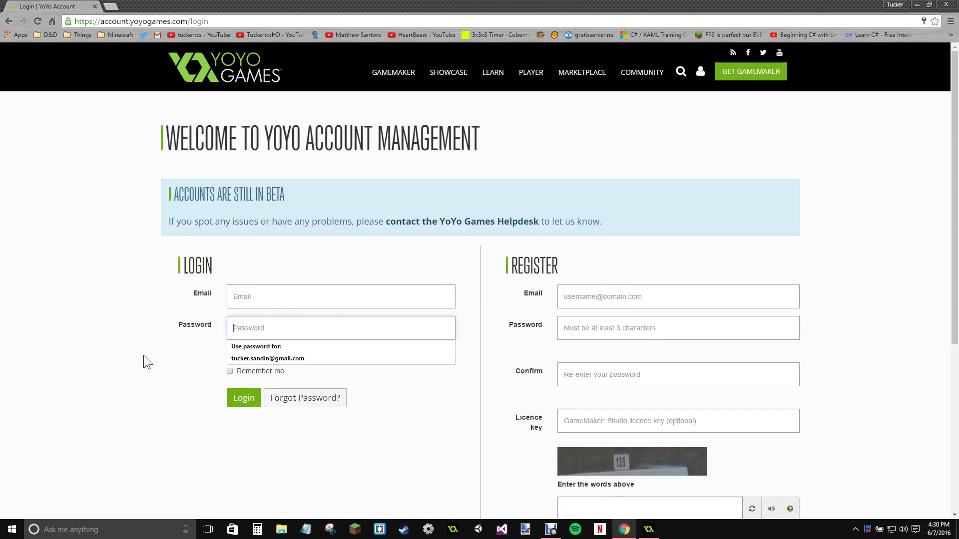
Step: Review the account registration form, including its email, password, licence key, captcha and agreement fields
click(639, 296)
scroll(657, 186, down, 6)
scroll(629, 295, up, 4)
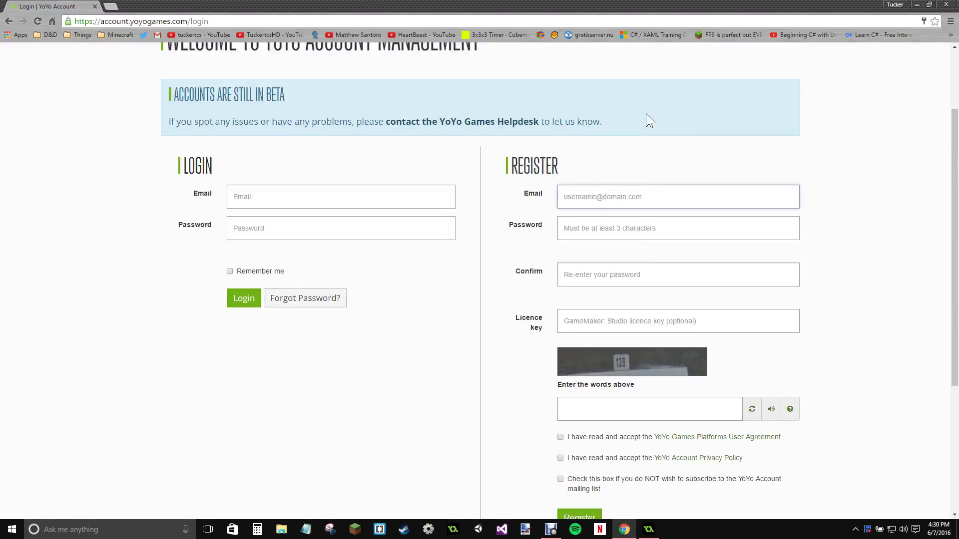
scroll(646, 113, down, 3)
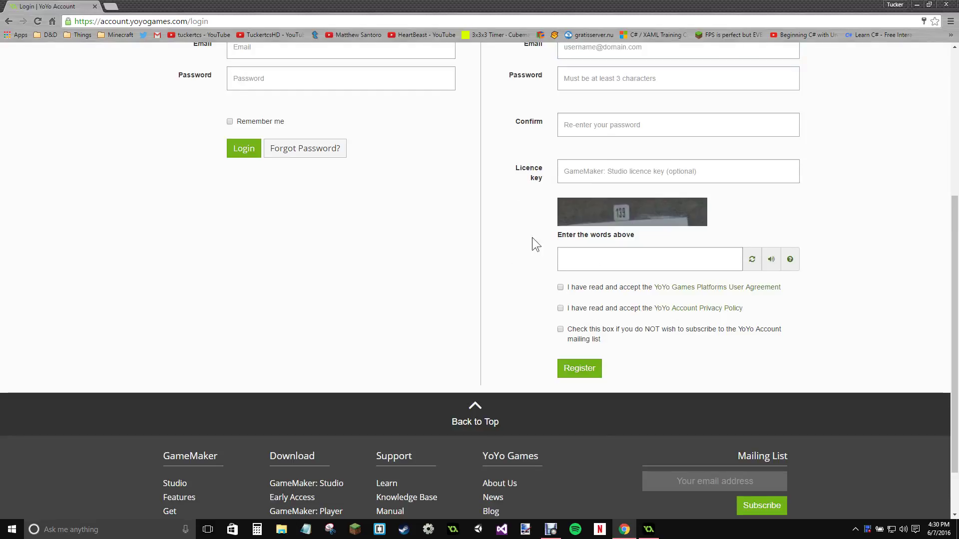
scroll(538, 214, up, 2)
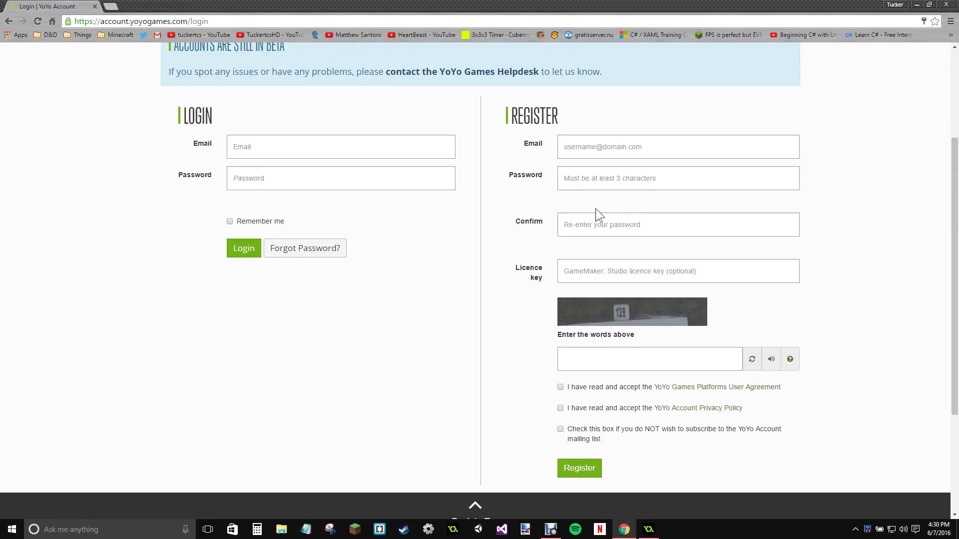
scroll(571, 206, down, 2)
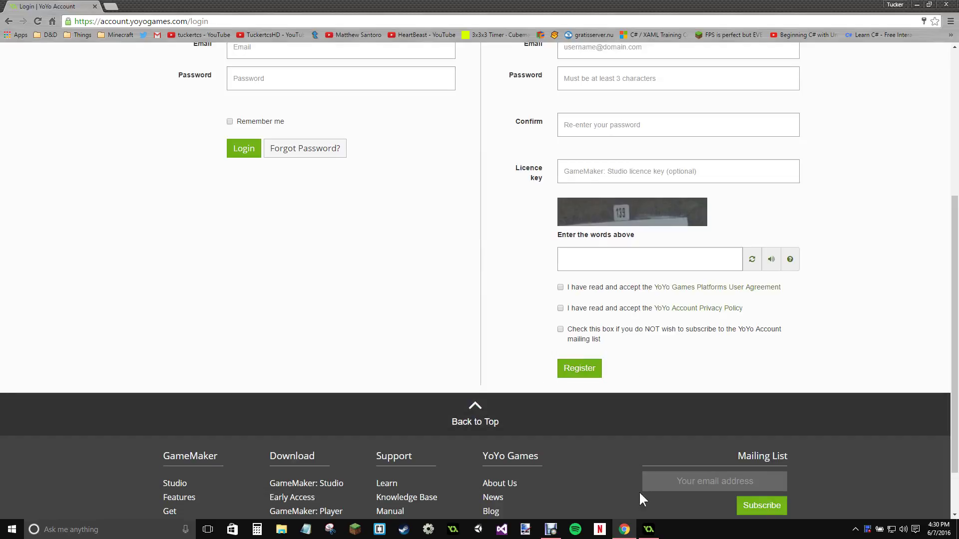
Step: Switch to GameMaker: Studio and look through its start window's pages for recent projects, opening, creating, importing, tutorials, licenses and news
click(648, 529)
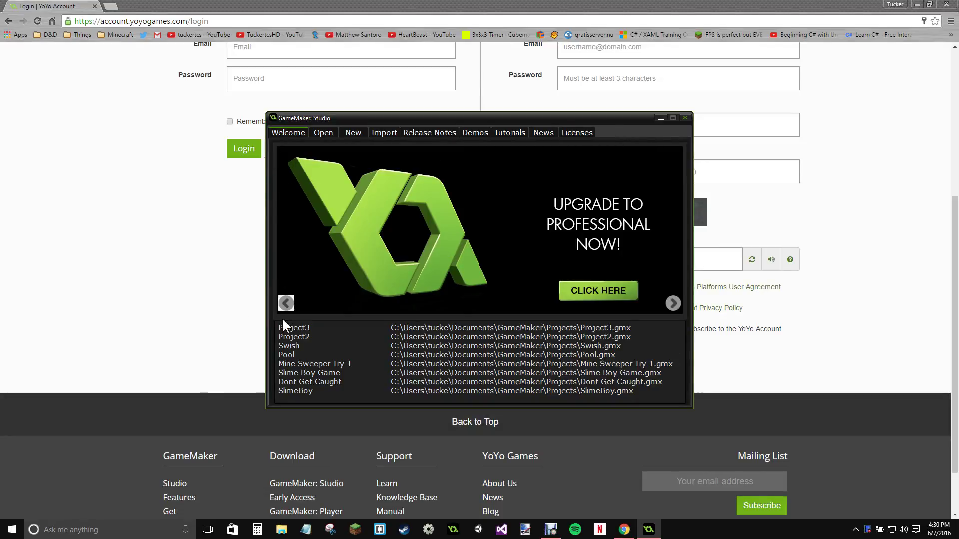
click(355, 132)
click(304, 133)
click(322, 132)
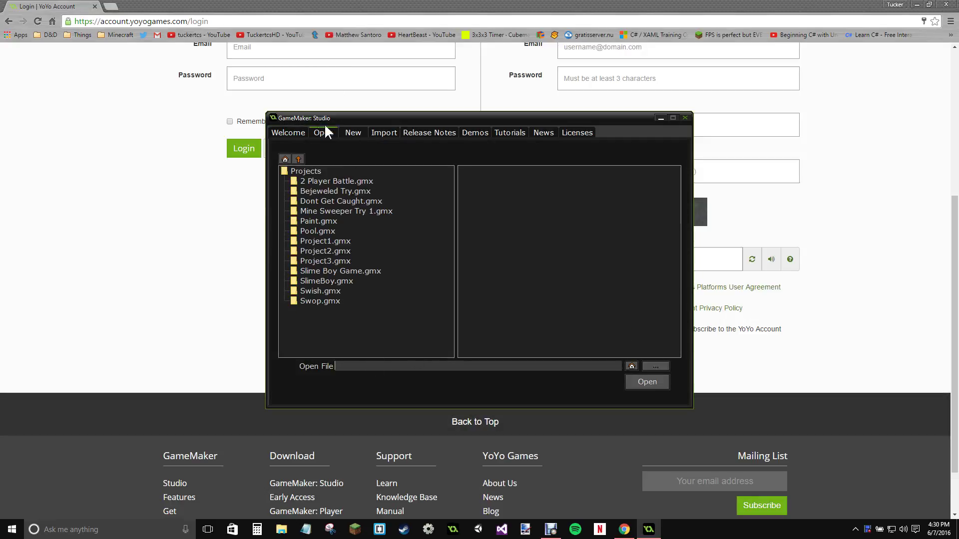
click(291, 133)
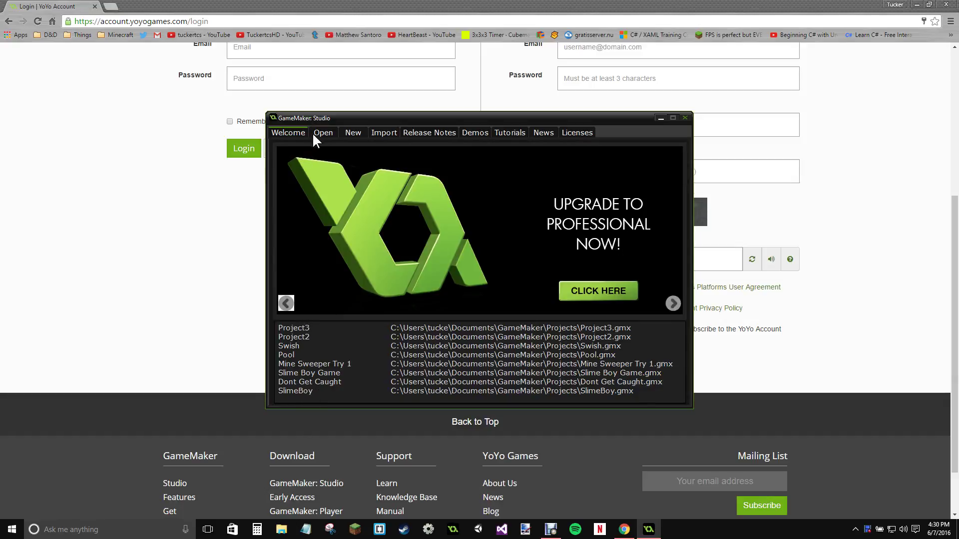
click(353, 133)
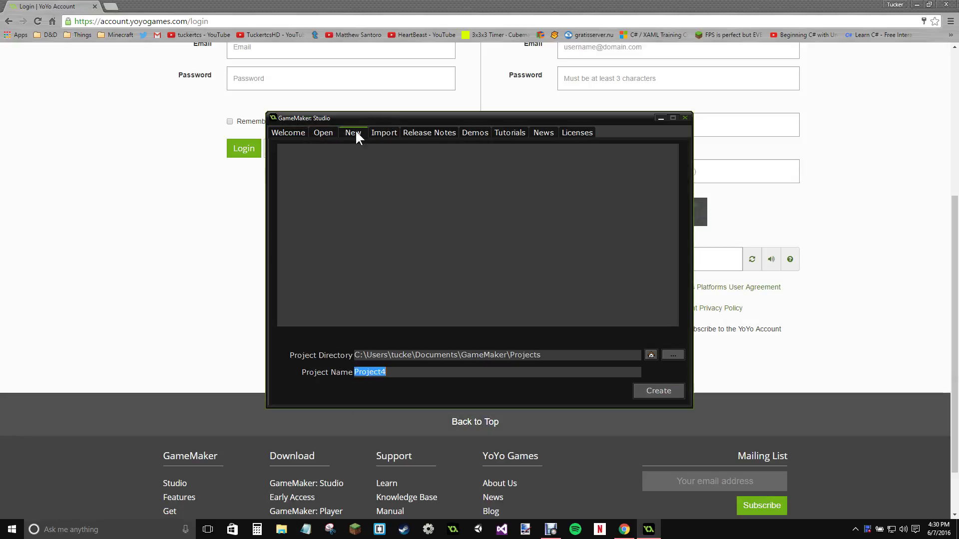
click(390, 131)
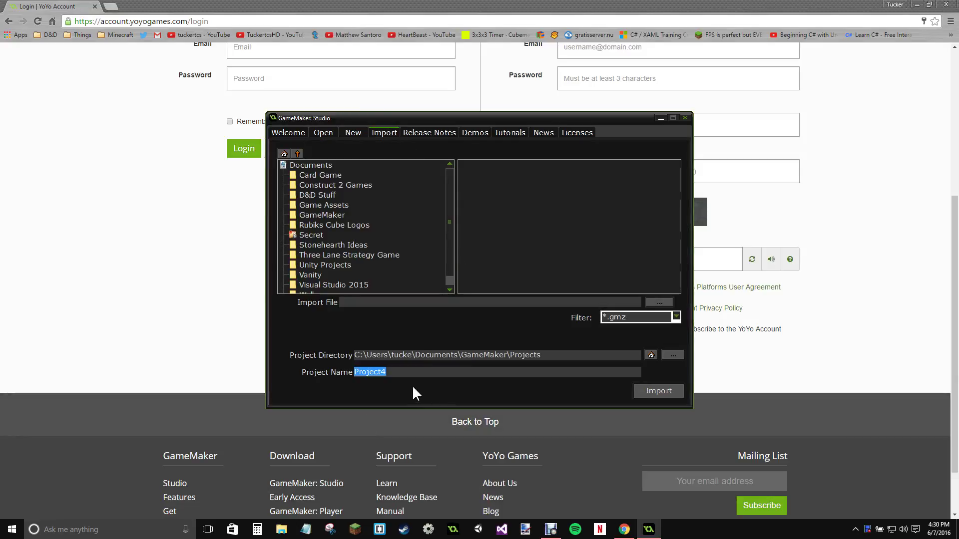
click(429, 132)
click(509, 132)
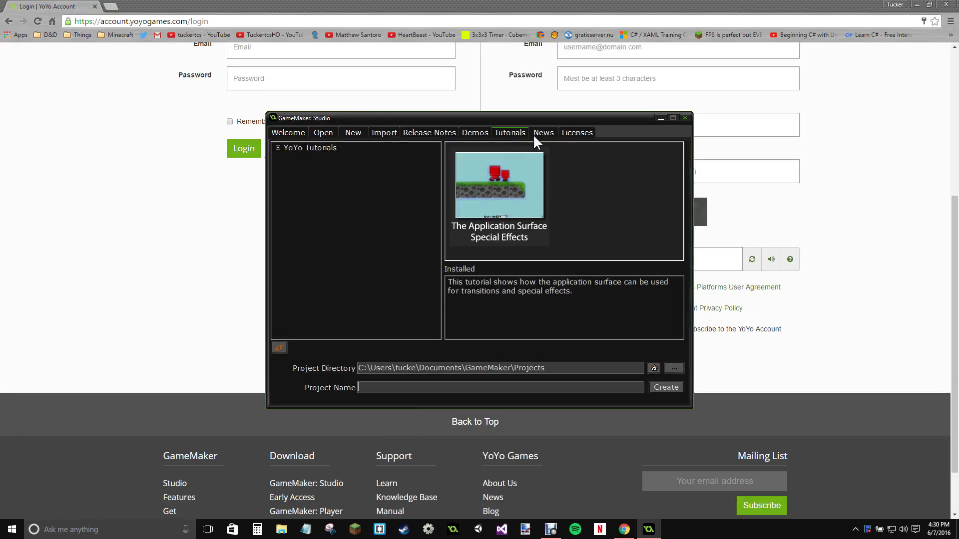
click(576, 133)
click(544, 133)
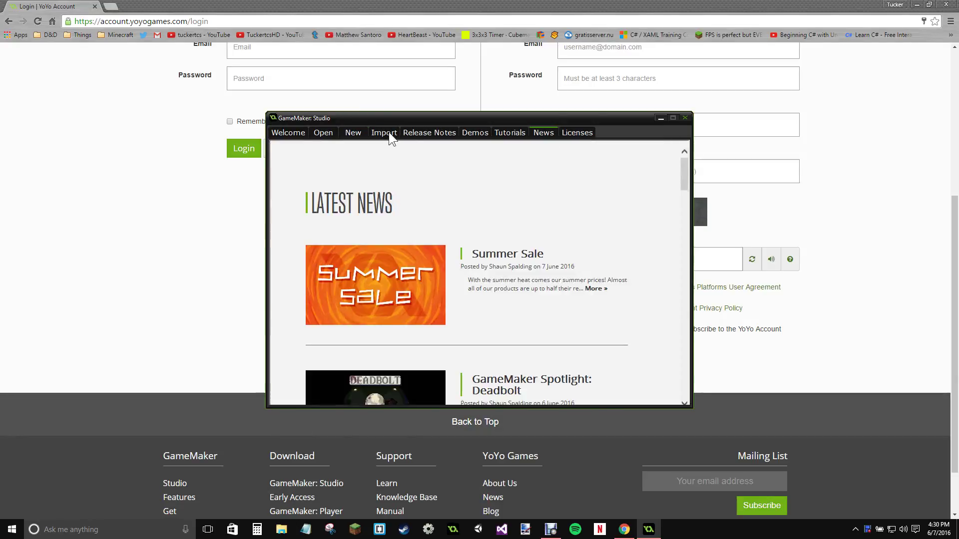
click(353, 133)
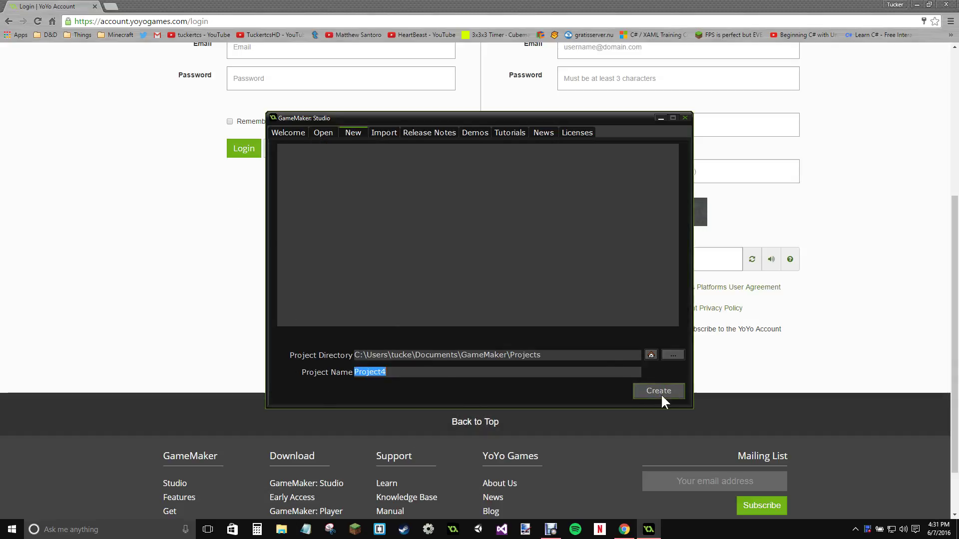
click(290, 133)
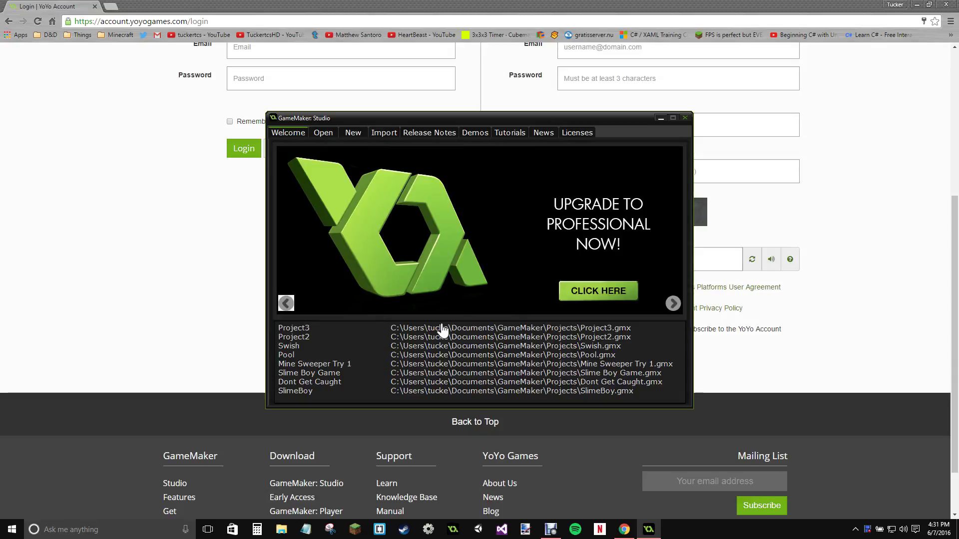
Step: Open the recent project Project3 and maximize its window
double_click(306, 328)
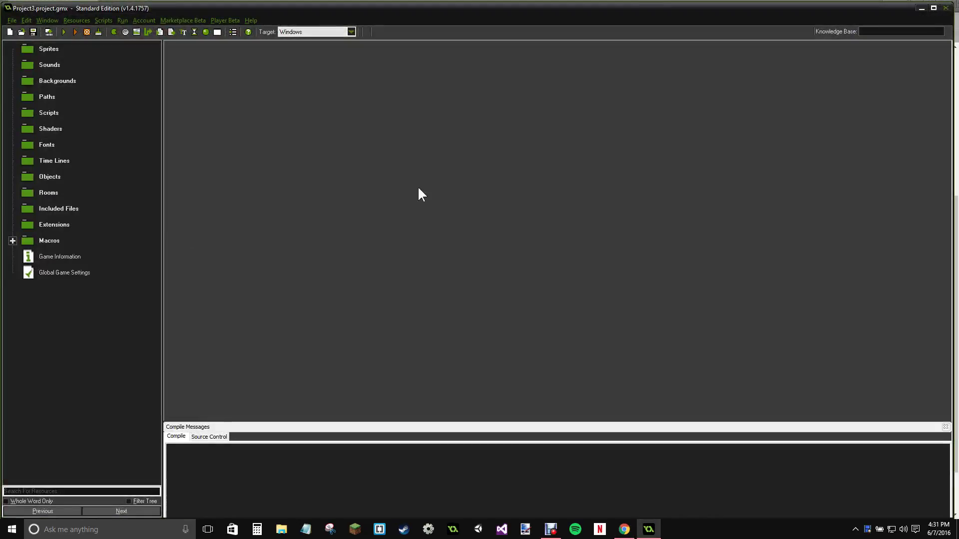
click(933, 7)
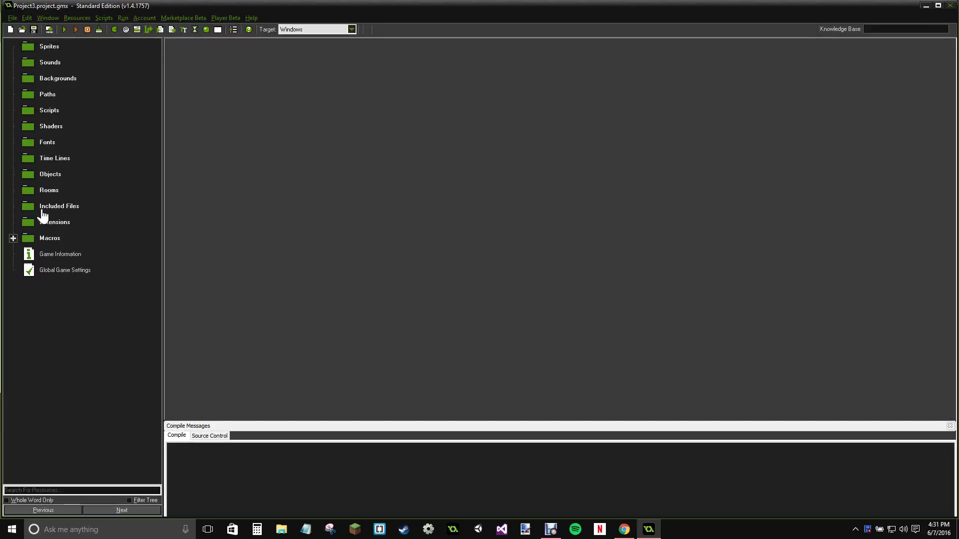
Step: Review the General preferences, including the Big Resource Tree Icons option, and accept the dialog
click(12, 18)
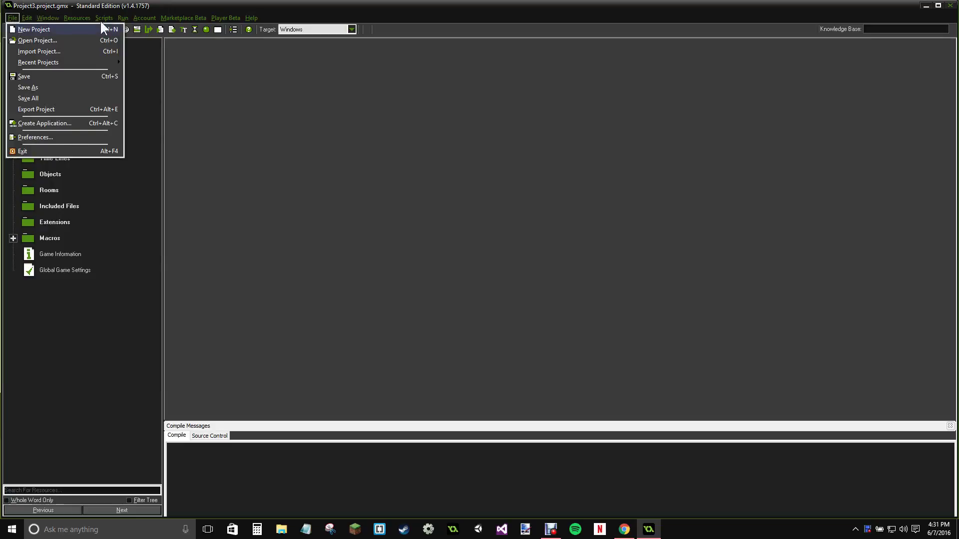
click(22, 137)
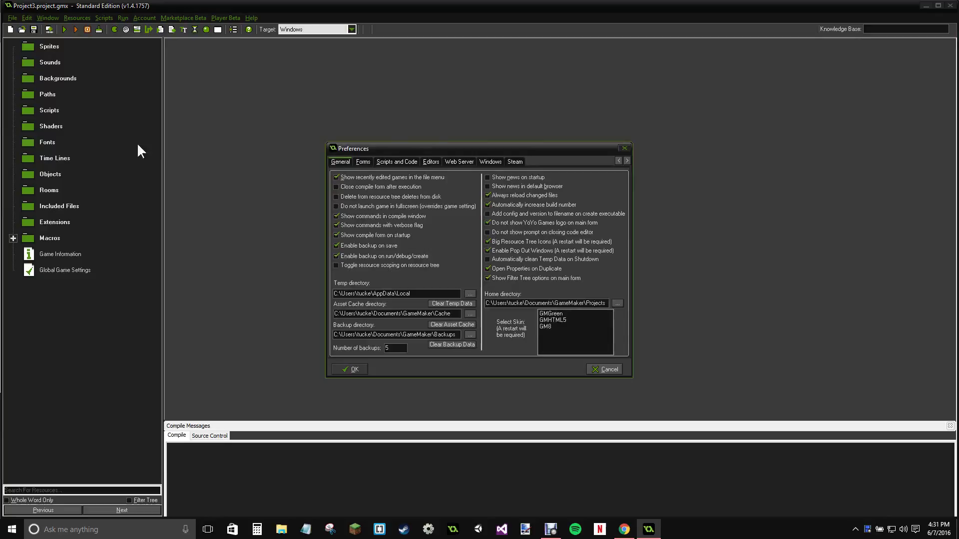
click(508, 240)
click(350, 369)
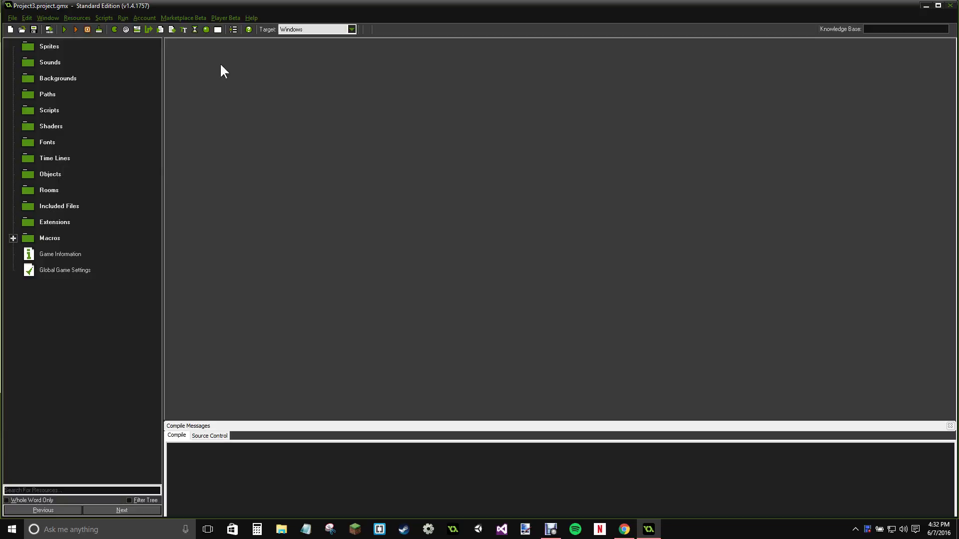
Step: Look over the available target platforms for the project and select the Sprites resource folder
click(352, 29)
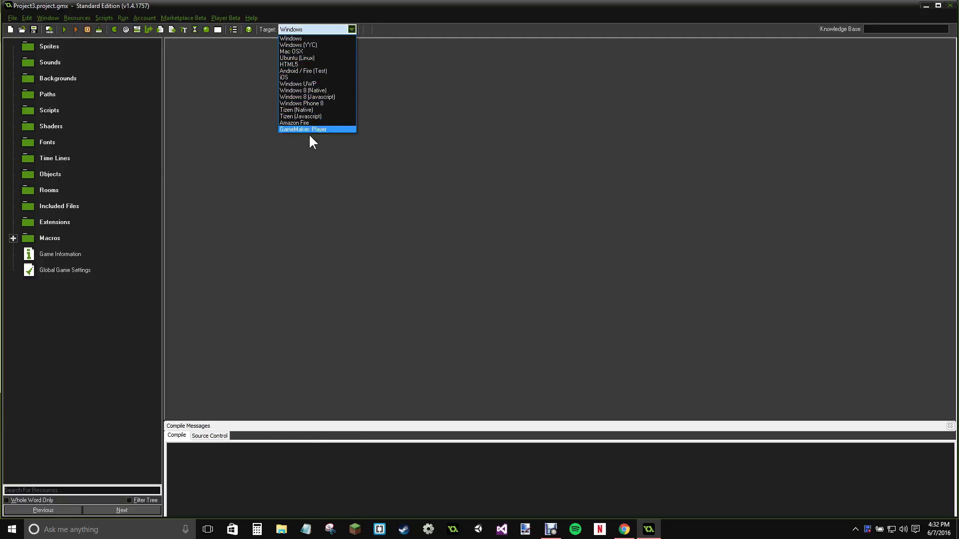
click(347, 30)
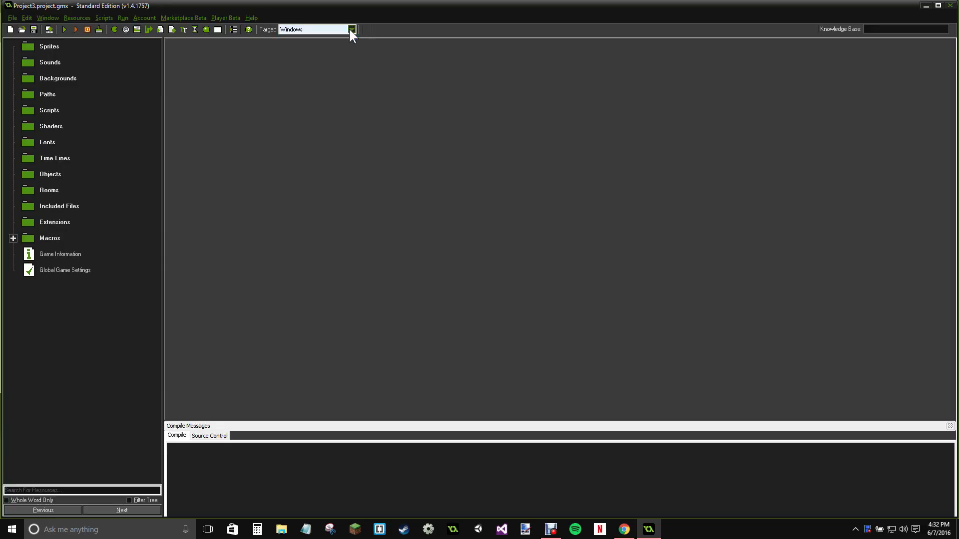
click(44, 49)
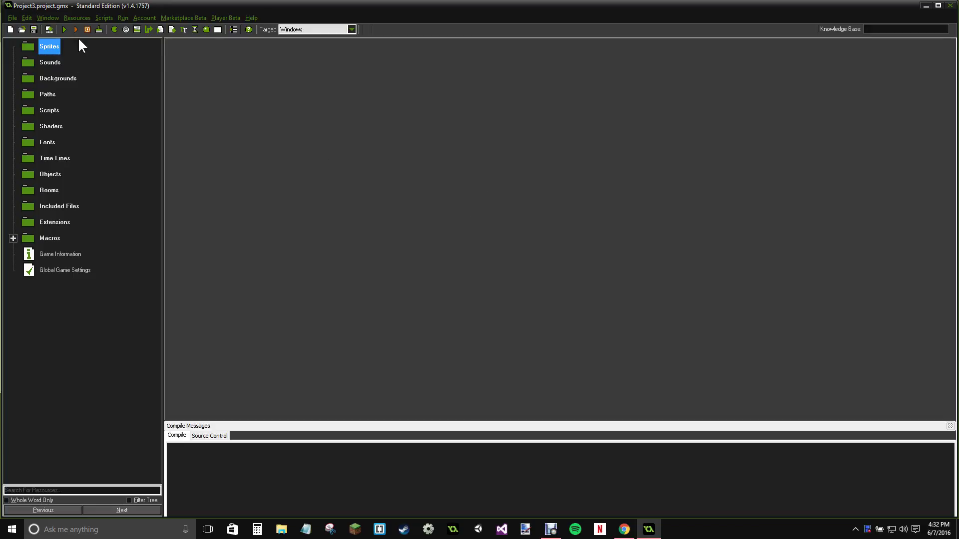
Step: Look over the commands offered for the Sprites resource folder, such as creating a sprite or adding an existing one
click(49, 61)
right_click(39, 50)
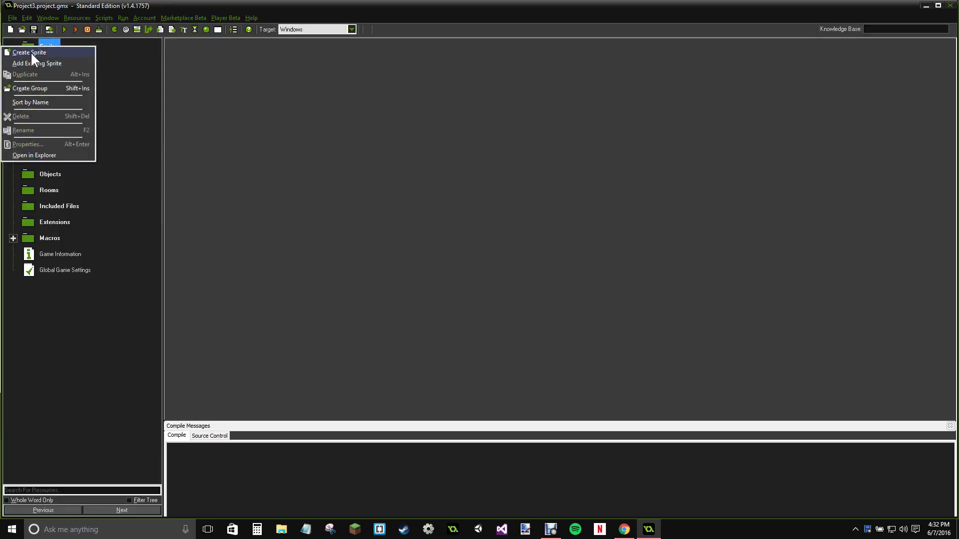
click(140, 73)
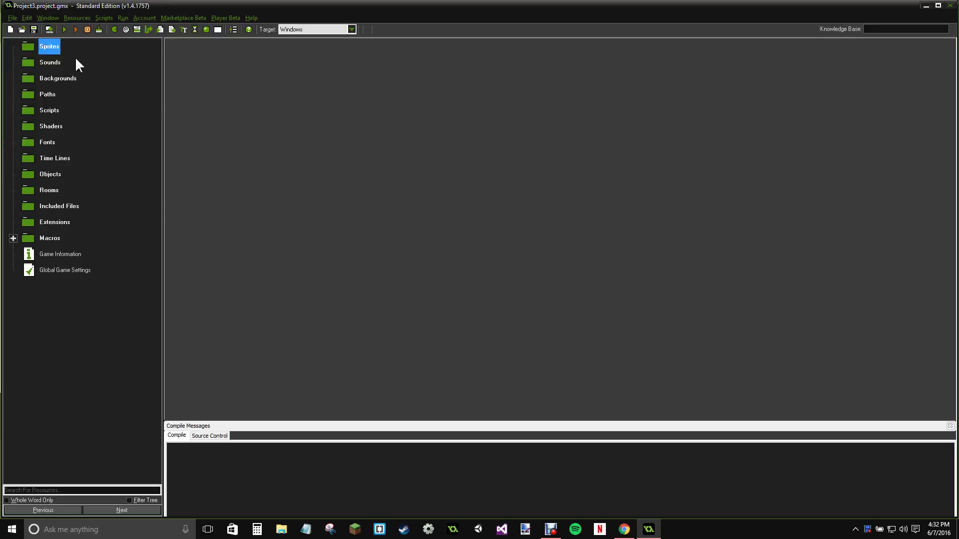
Step: Go through the Sounds, Backgrounds, Paths, Scripts, Shaders, Fonts and Time Lines folders in the resource tree
click(47, 63)
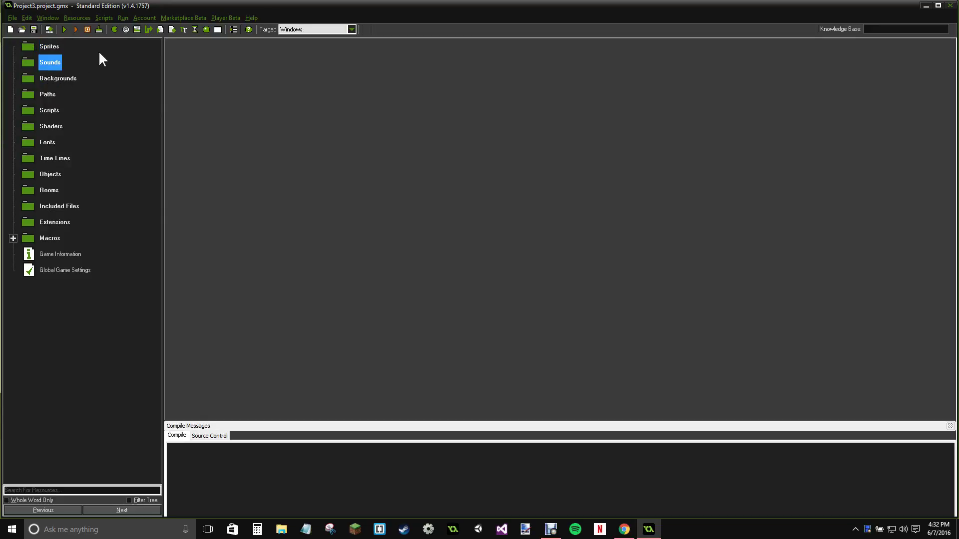
click(62, 79)
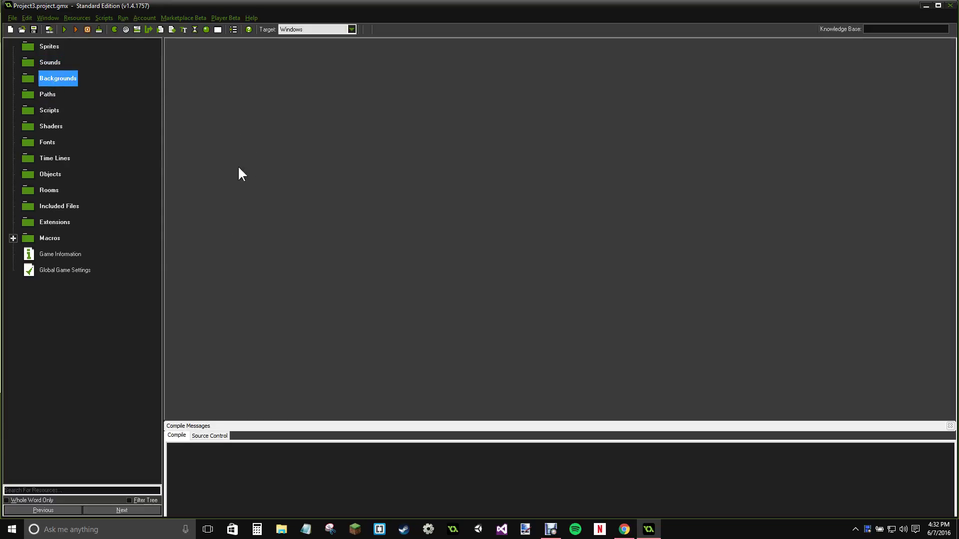
click(48, 95)
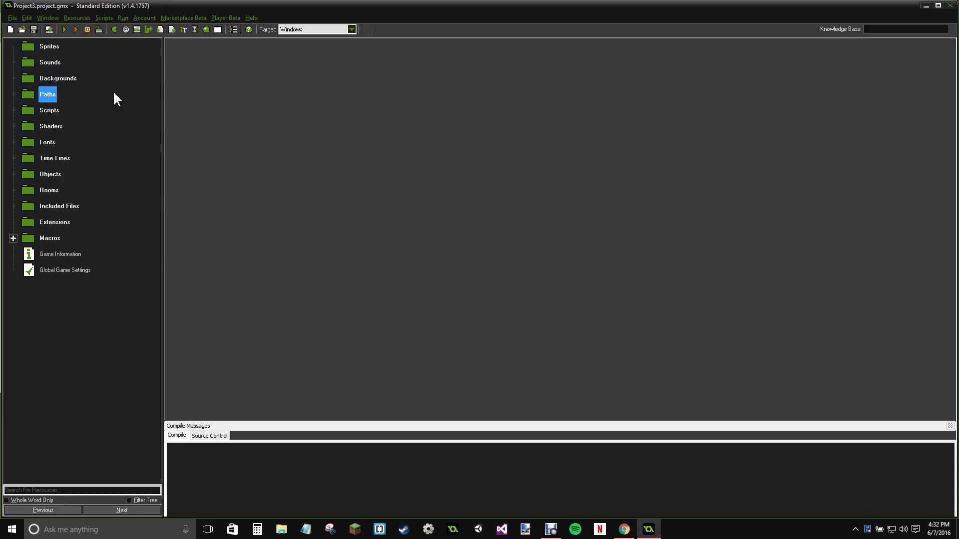
click(49, 119)
click(54, 129)
click(50, 114)
click(51, 128)
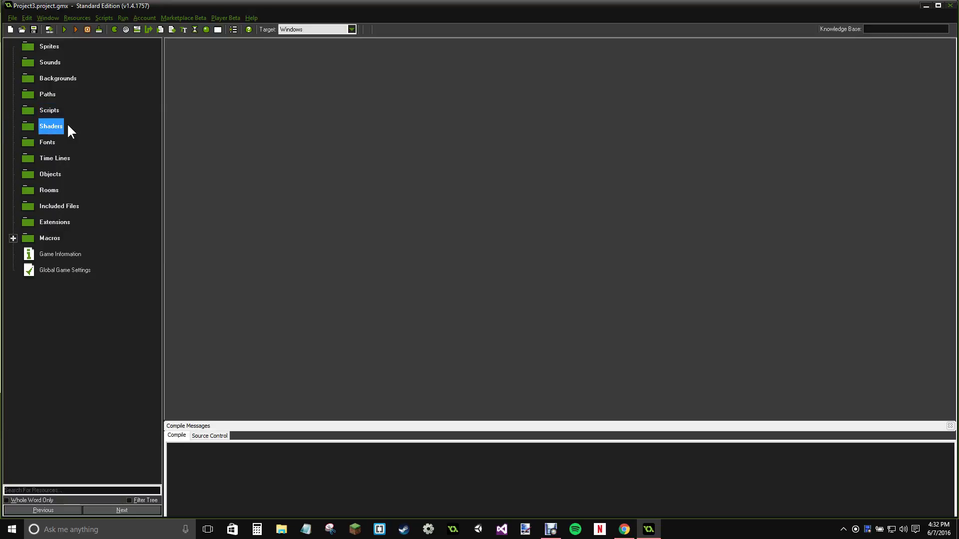
click(52, 142)
click(55, 158)
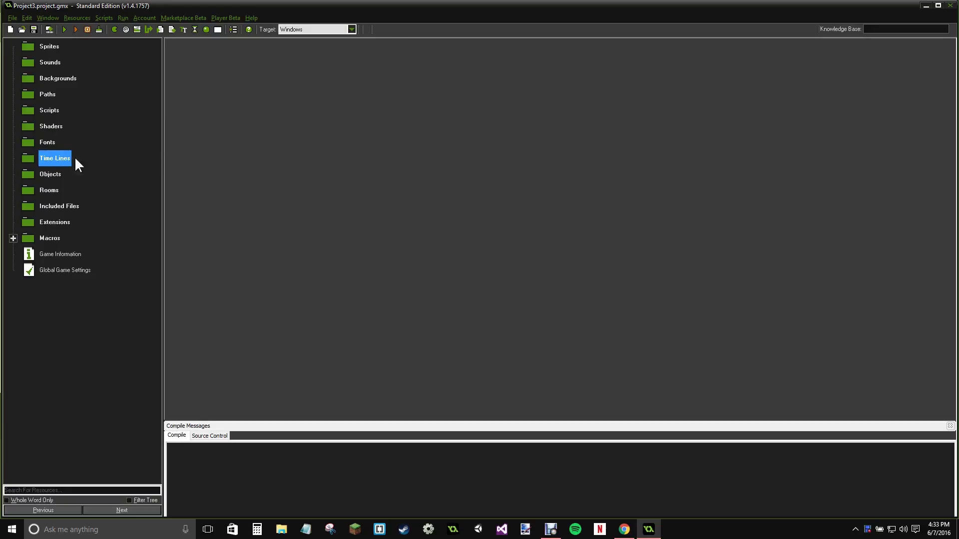
Step: Compare the Objects folder with Sprites and go on through the Rooms, Extensions and Macros folders
click(50, 174)
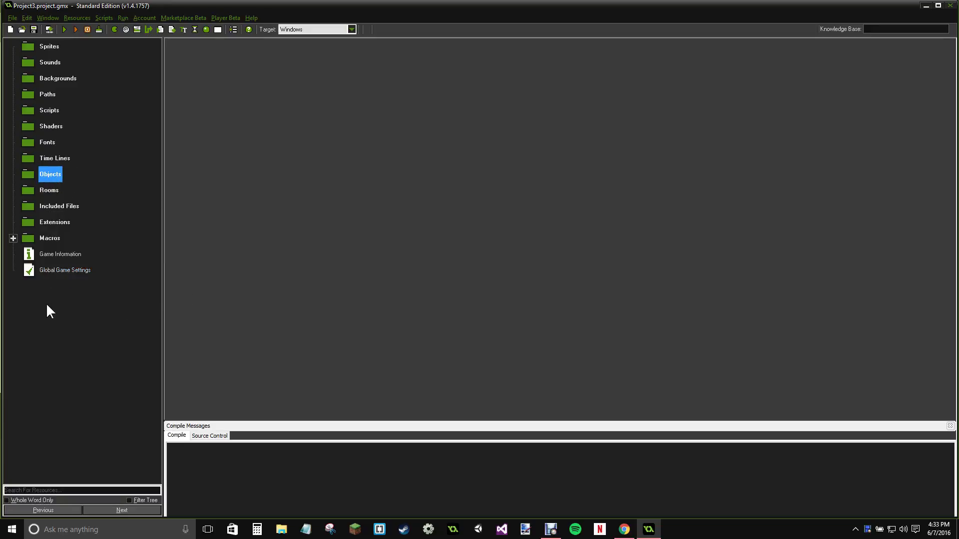
click(46, 50)
click(50, 176)
click(48, 46)
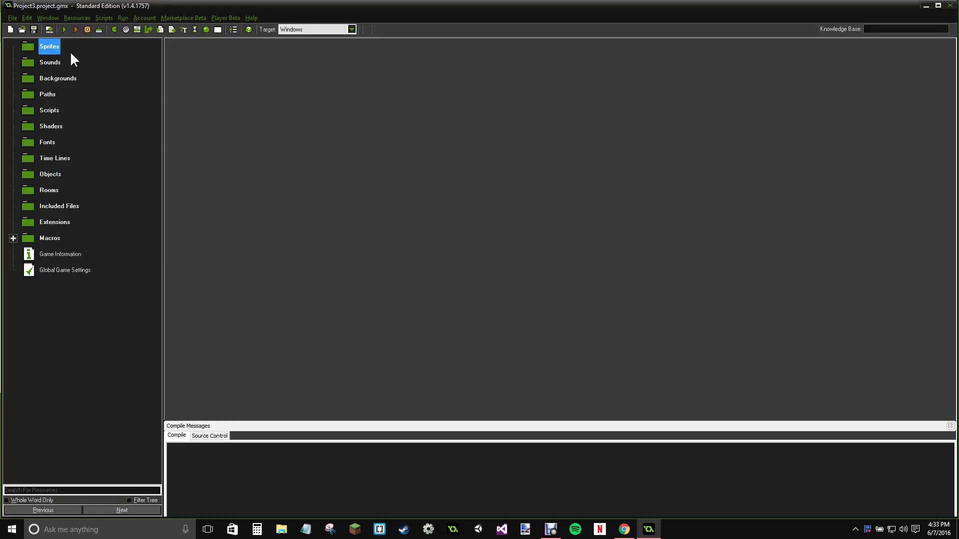
click(50, 175)
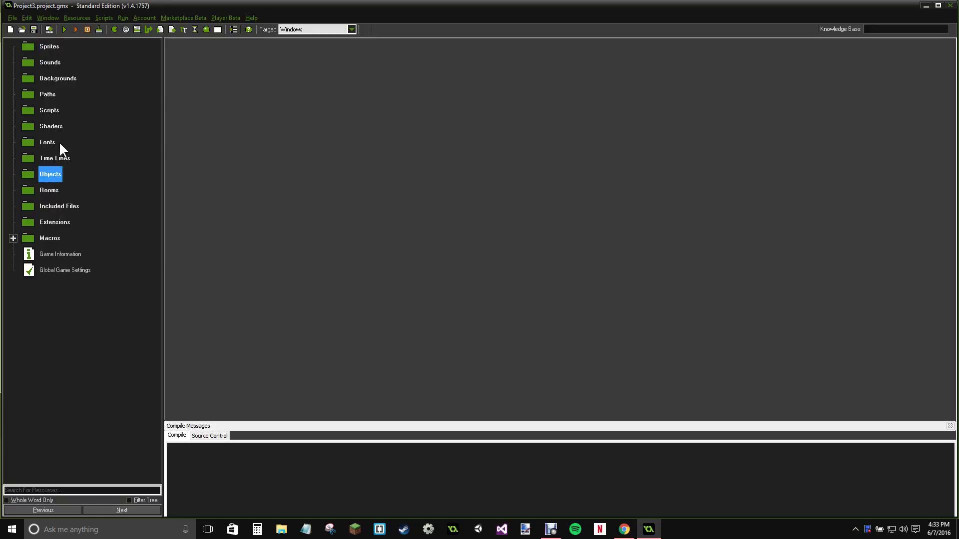
click(52, 192)
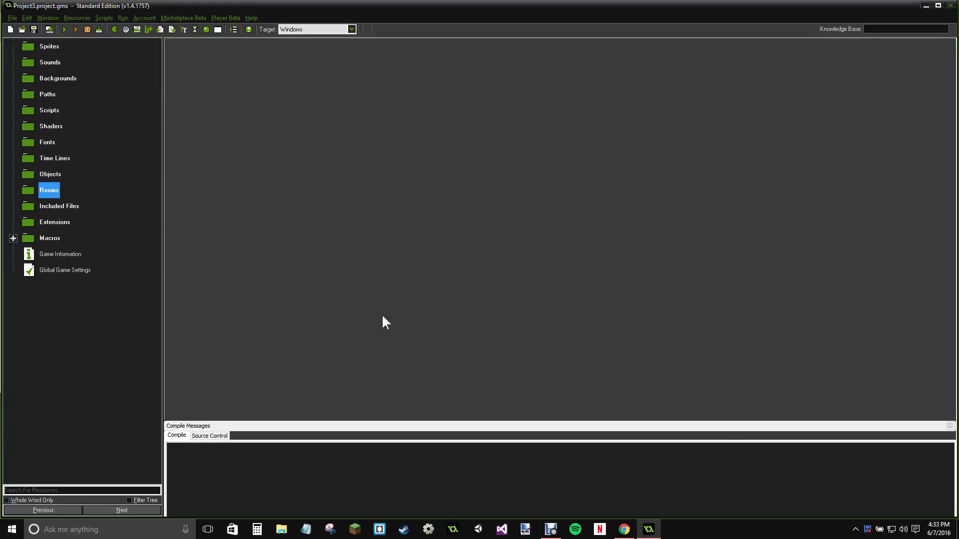
click(48, 222)
click(48, 238)
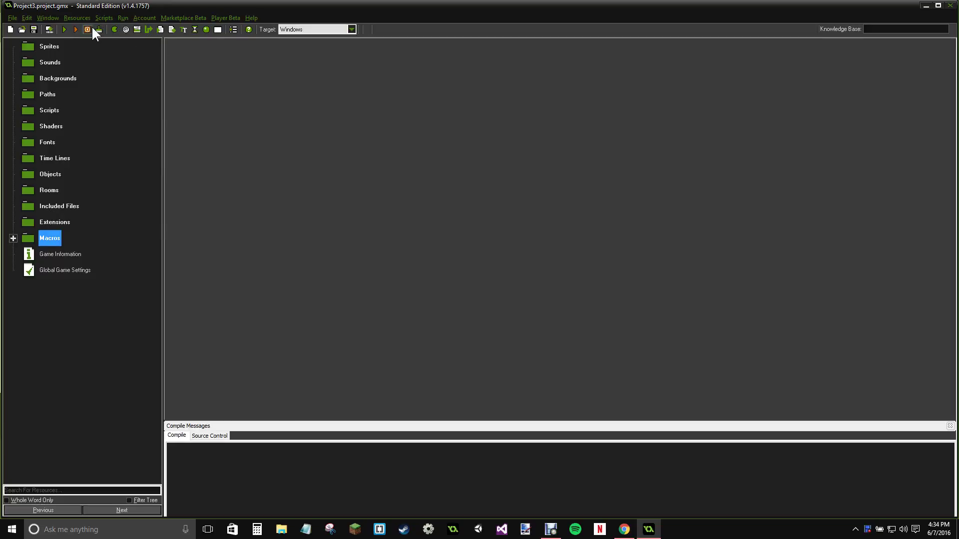
Step: Review the resource creation commands for the Sprites and Scripts folders without creating anything, leaving Scripts selected
right_click(50, 48)
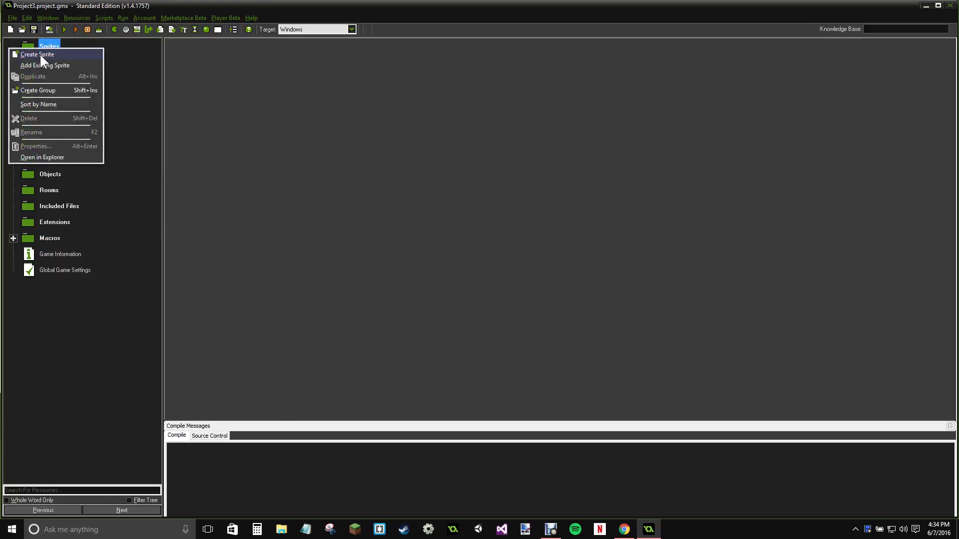
click(193, 80)
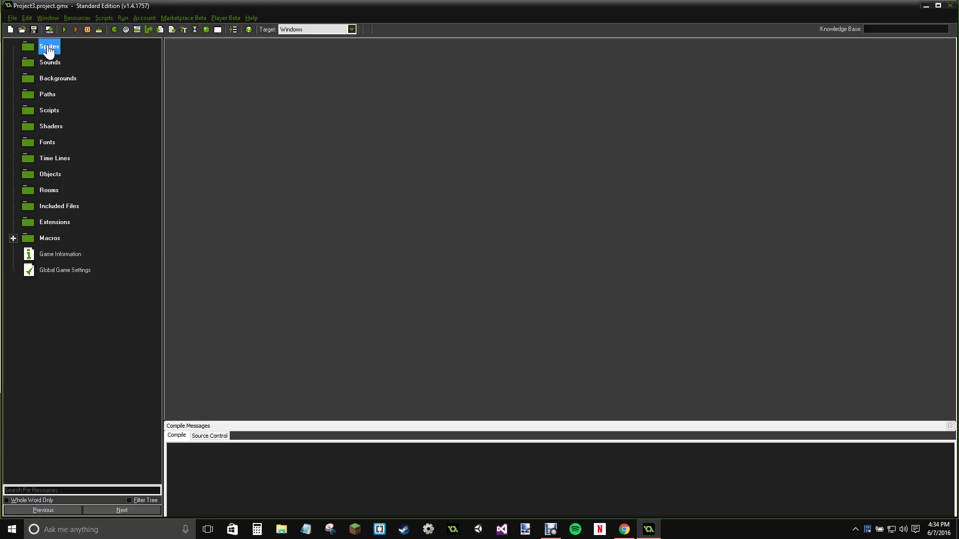
right_click(49, 112)
click(260, 107)
Step: Examine the project-level commands for new, open, import, save, export, Create Application and Preferences without running any
click(12, 19)
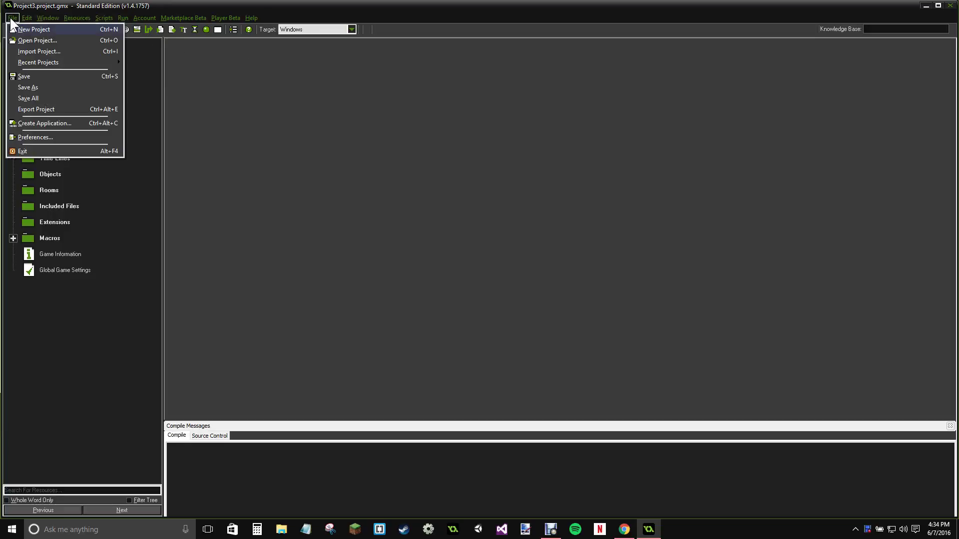
click(273, 125)
click(12, 19)
click(365, 125)
click(12, 18)
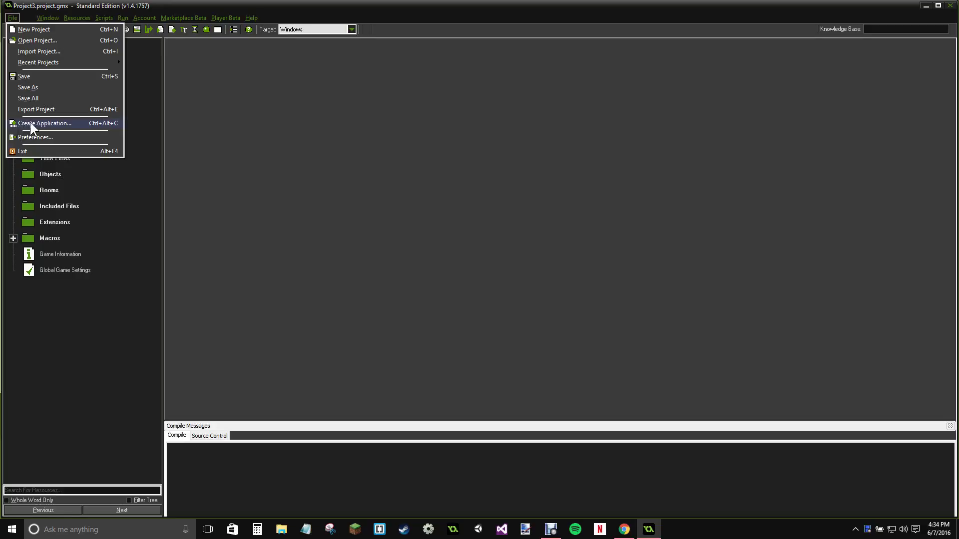
click(374, 189)
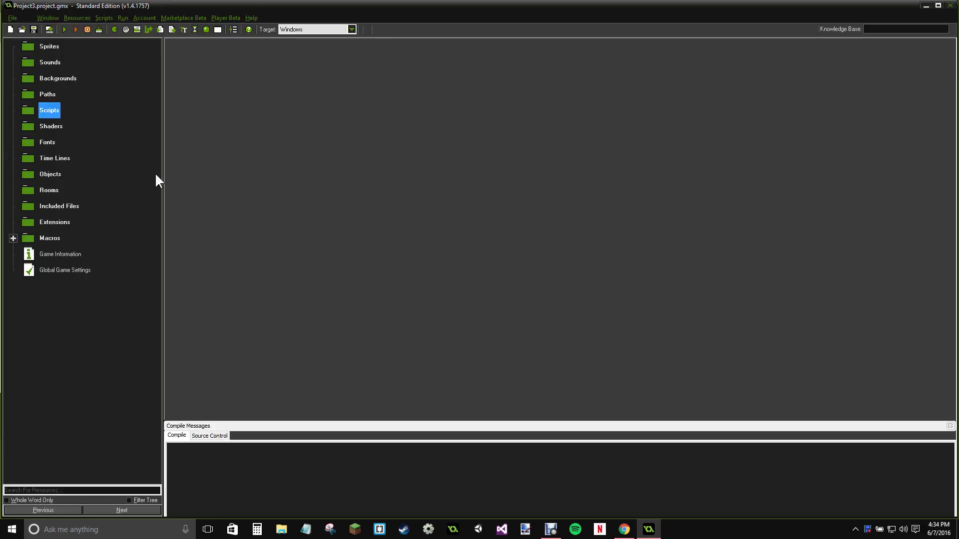
click(14, 19)
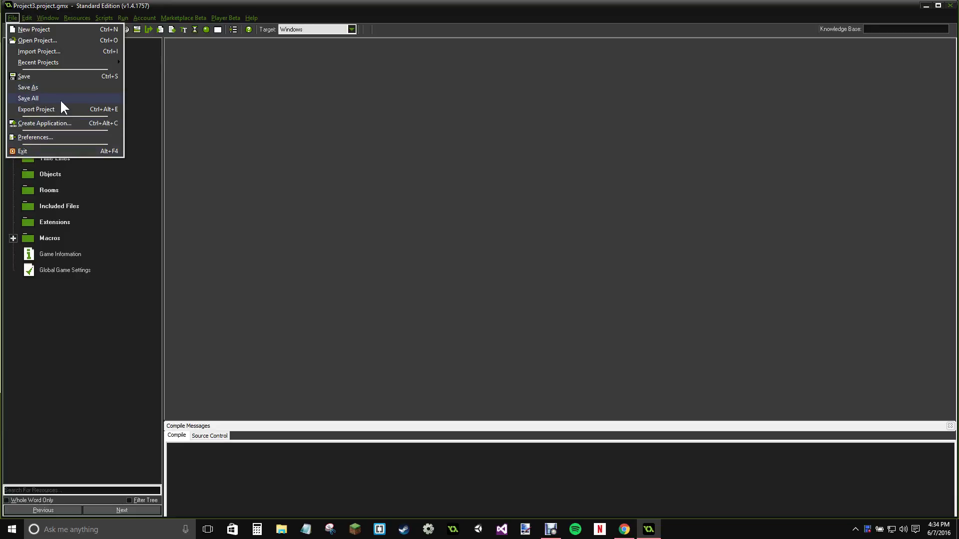
click(350, 108)
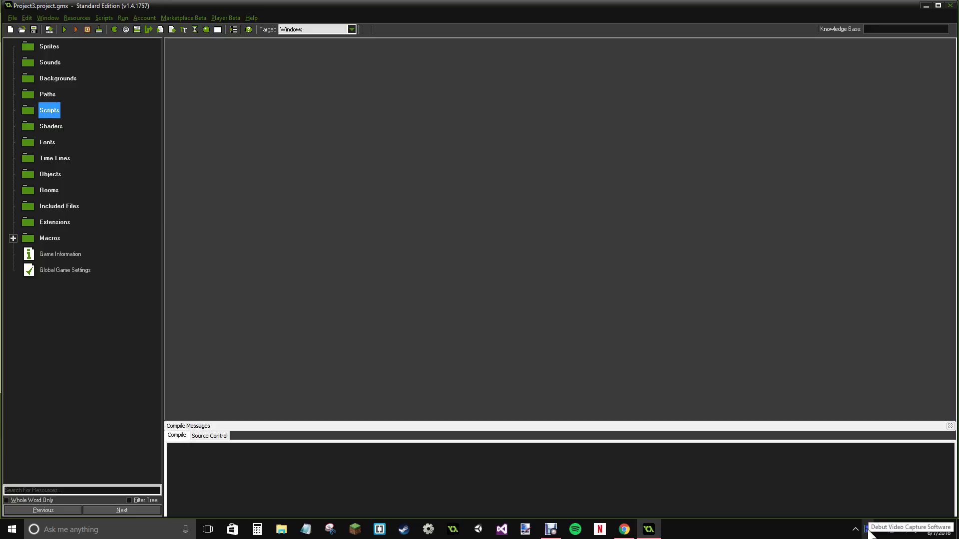
click(878, 480)
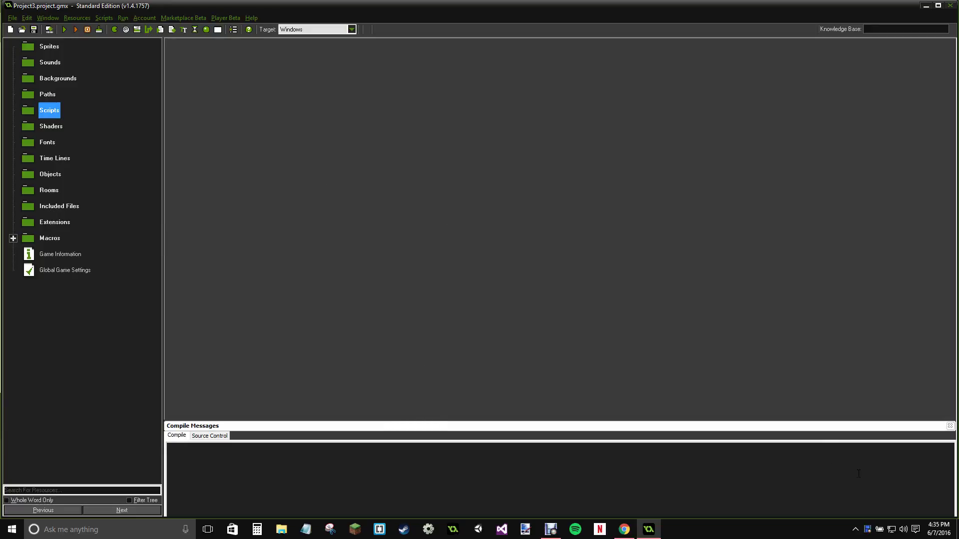
right_click(868, 529)
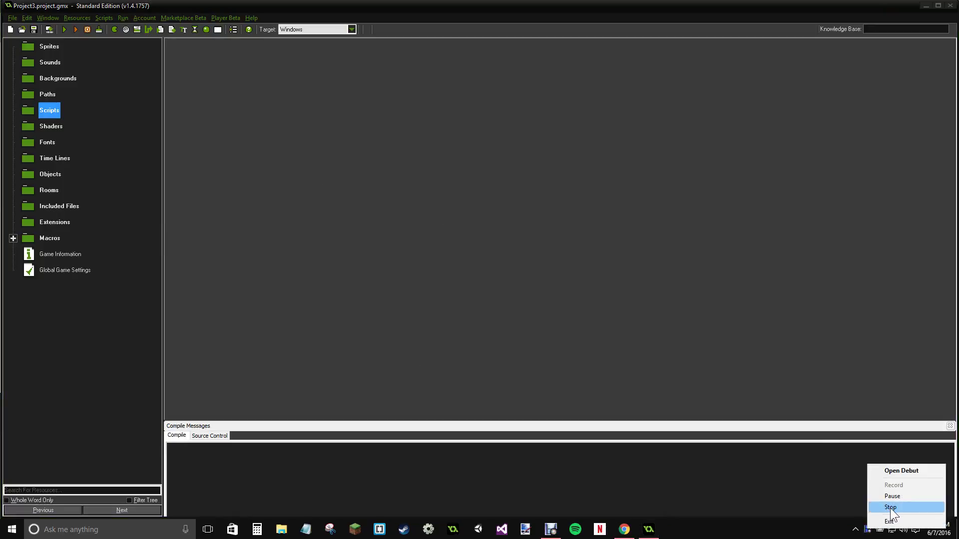